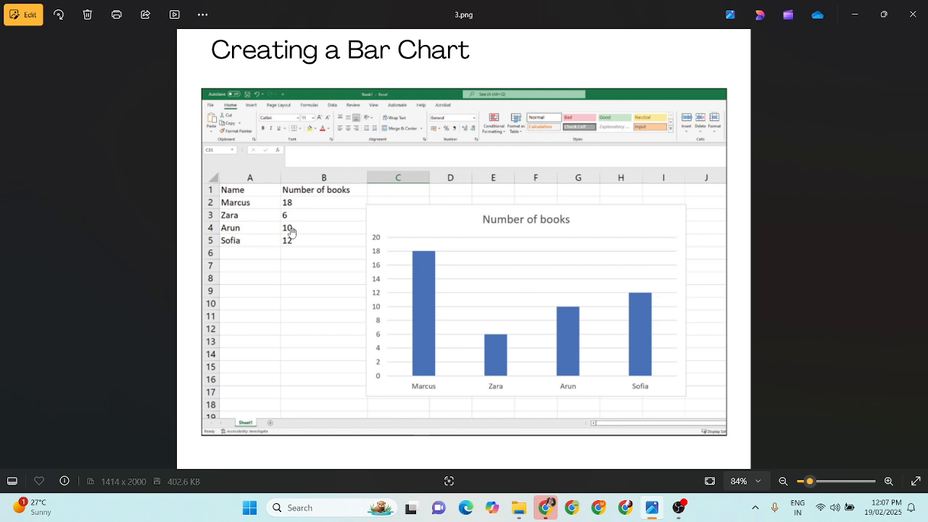
Step: Open Excel and create a blank workbook
click(331, 508)
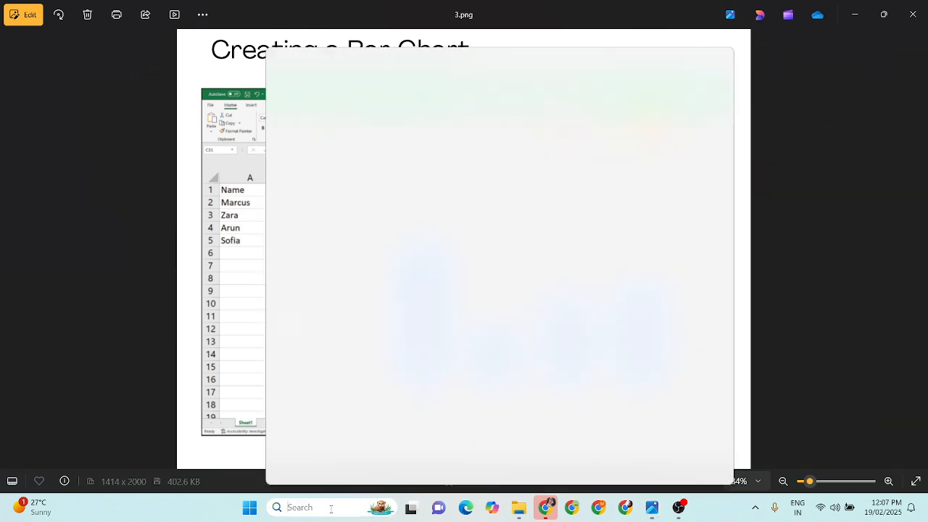
text(exc)
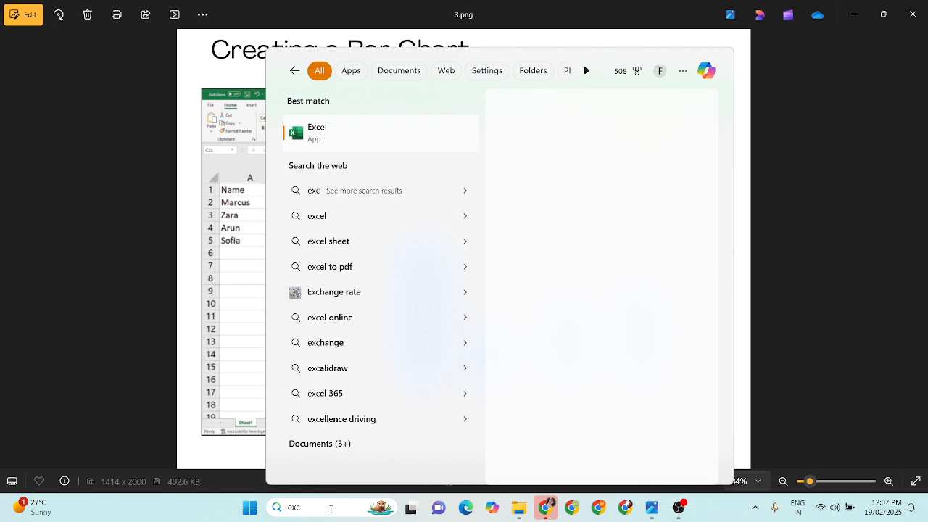
key(Return)
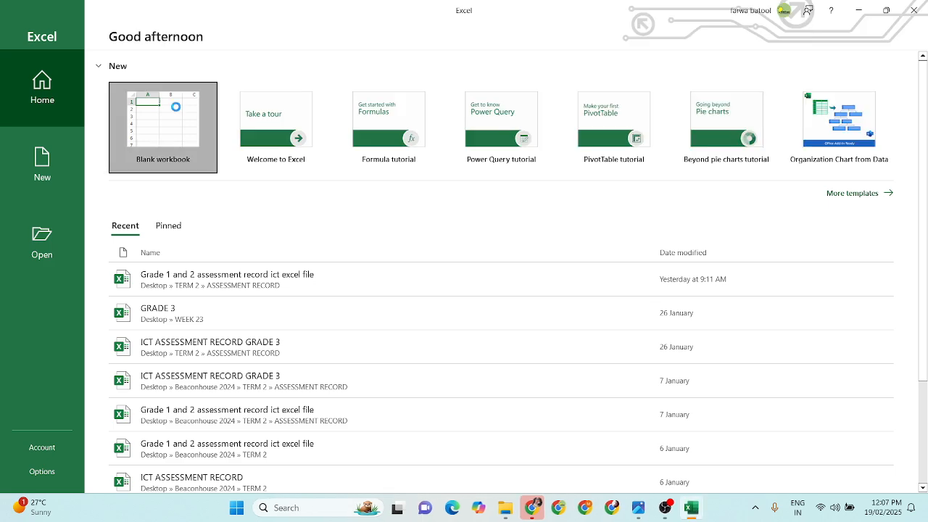
click(175, 107)
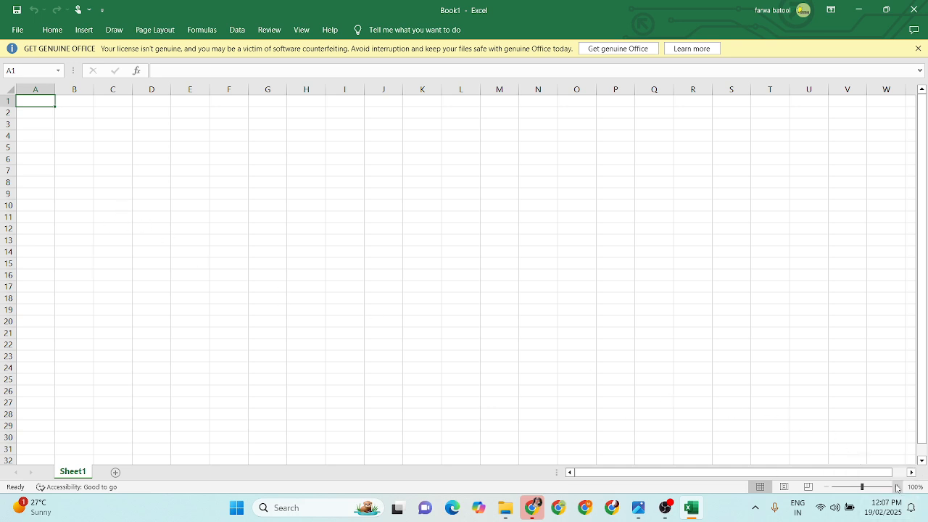
Step: Enter the column heading "Name" in cell A1
click(897, 488)
click(896, 488)
click(897, 488)
click(897, 488)
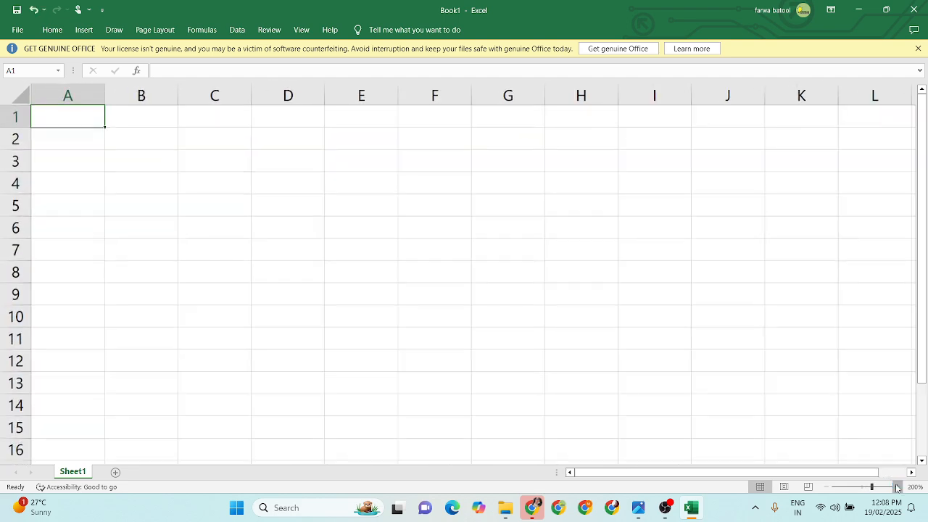
click(897, 488)
click(897, 488)
click(897, 488)
click(897, 488)
click(897, 488)
click(897, 488)
click(897, 488)
click(897, 488)
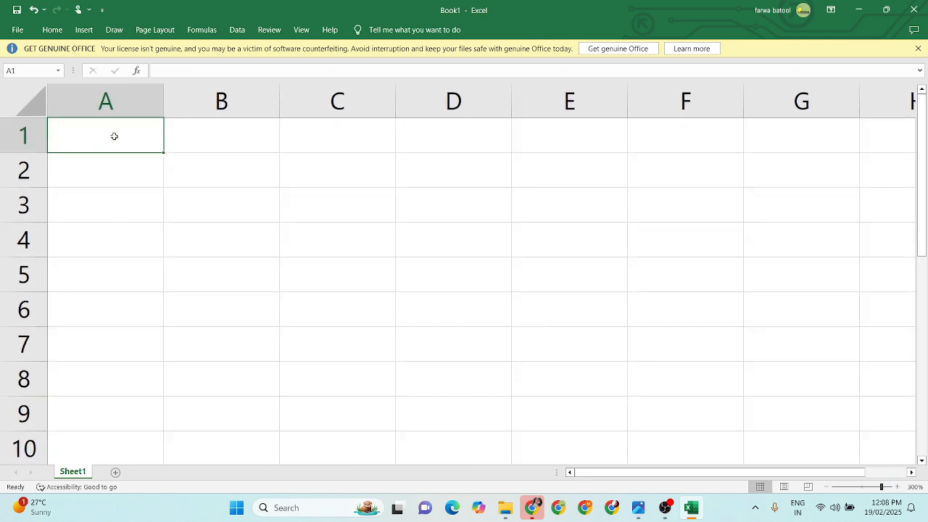
text(Nam)
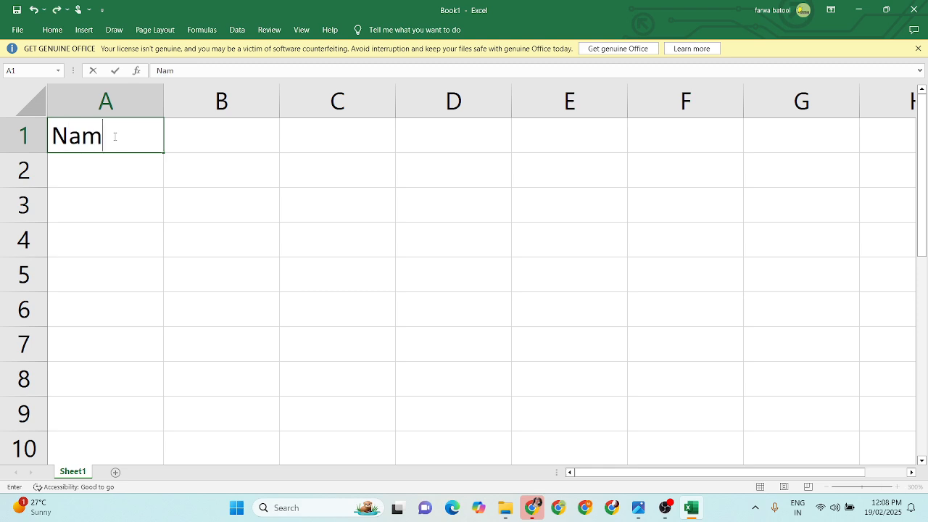
text(es)
key(BackSpace)
key(Return)
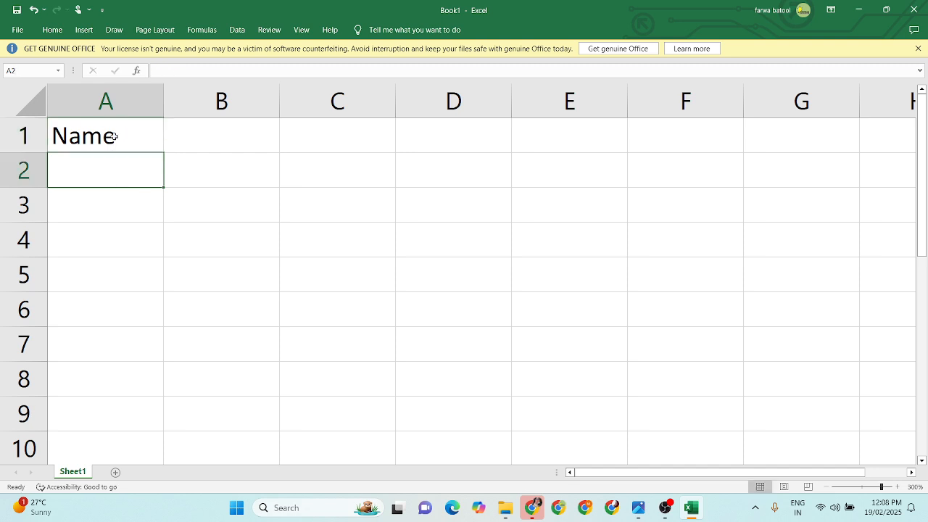
Step: Fill cells A2 to A5 with the four student names from the sample chart, one per row
text(Marcu)
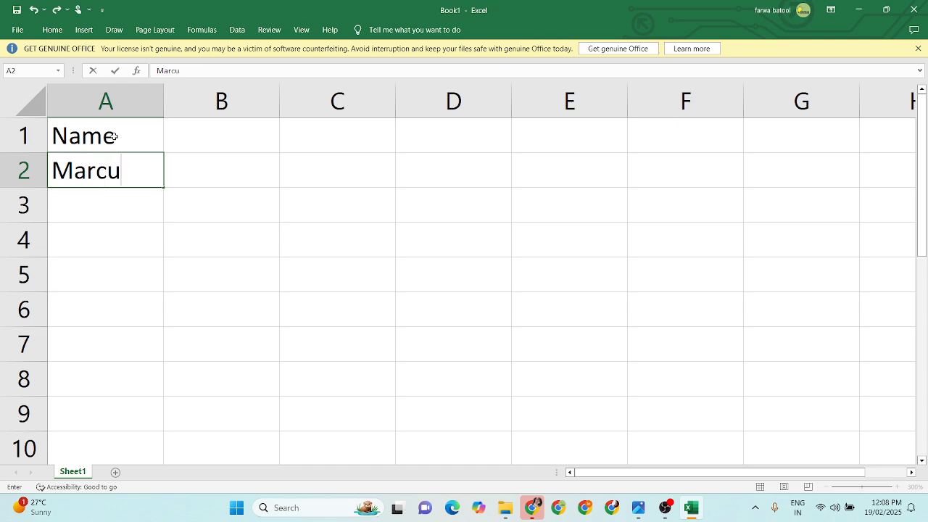
text(s)
key(Return)
text(A)
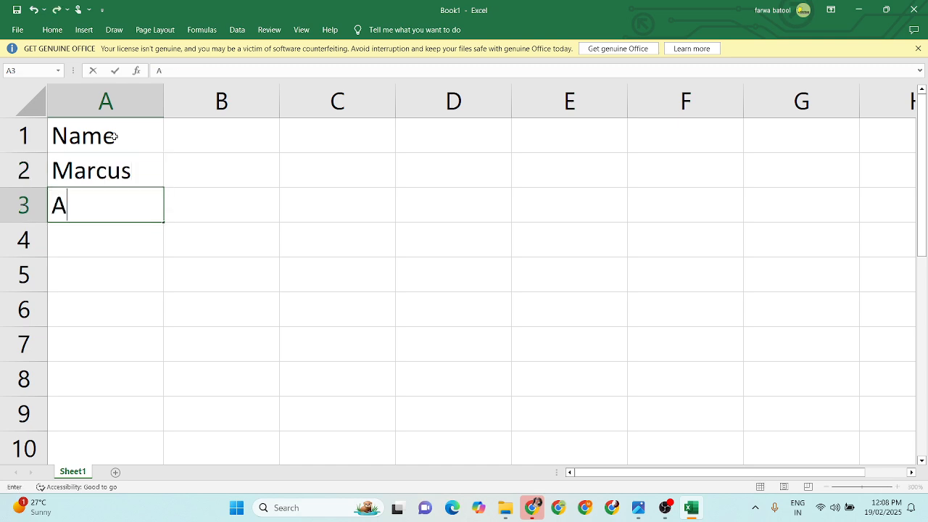
key(BackSpace)
text(Zara)
key(Return)
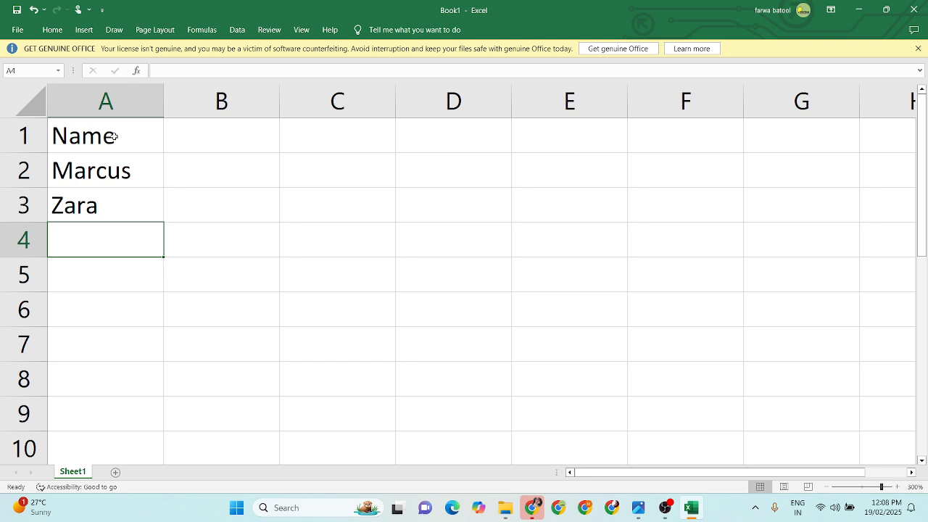
text(Arun)
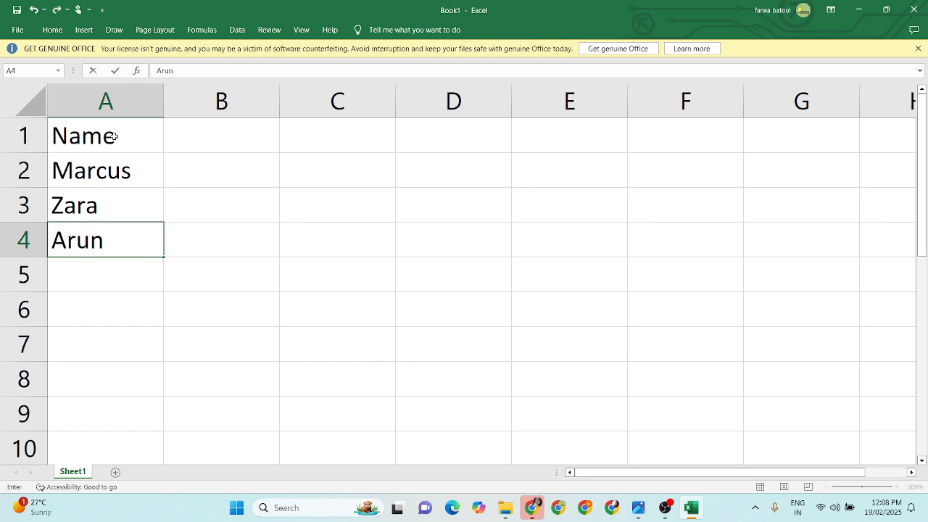
key(Return)
text(S)
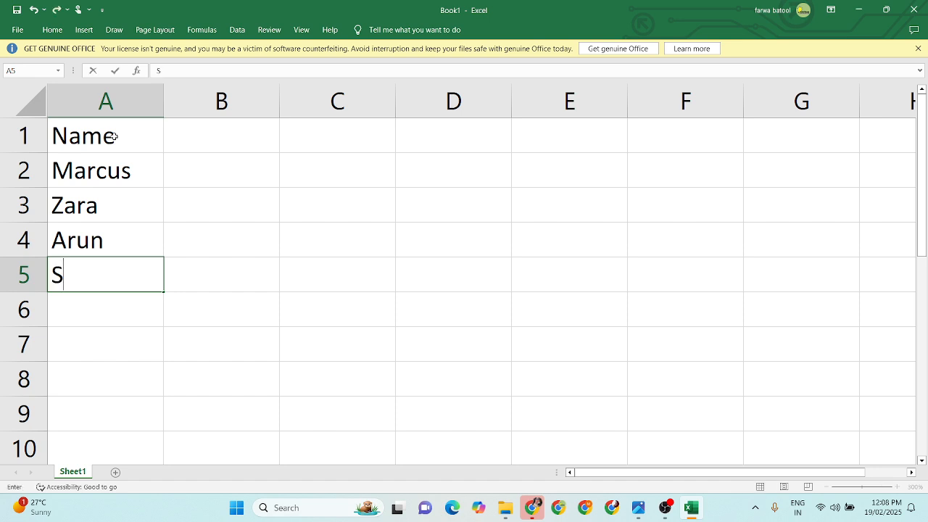
text(ofia)
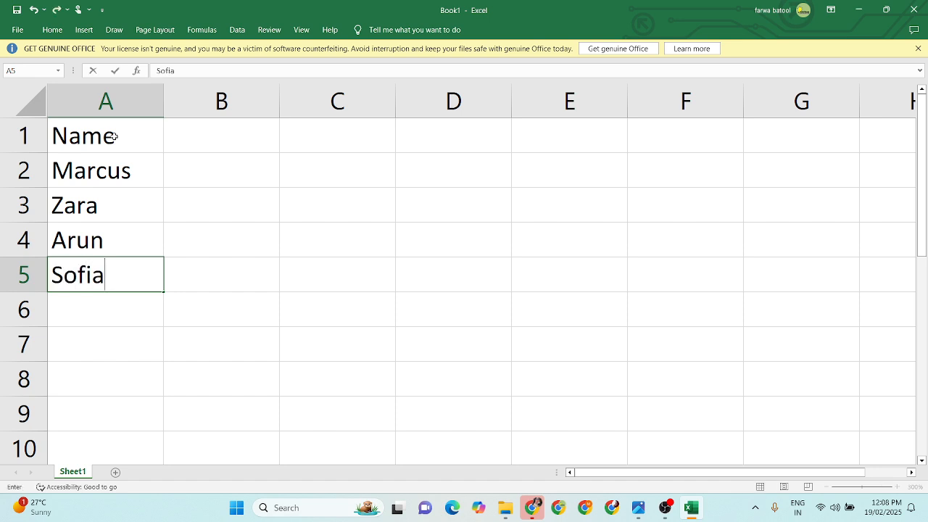
click(249, 135)
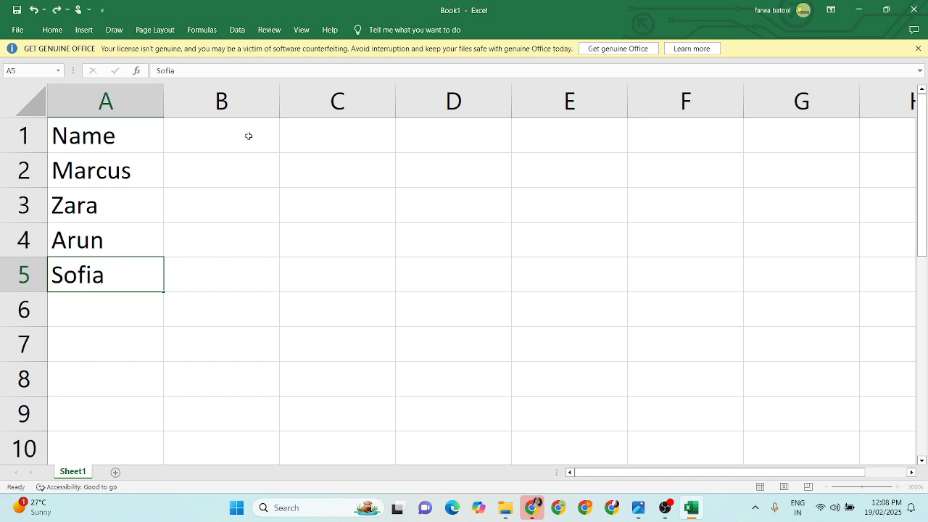
Step: Change the heading in A1 to "Name of Student" and widen column A to fit it
click(148, 134)
double_click(150, 134)
text(of)
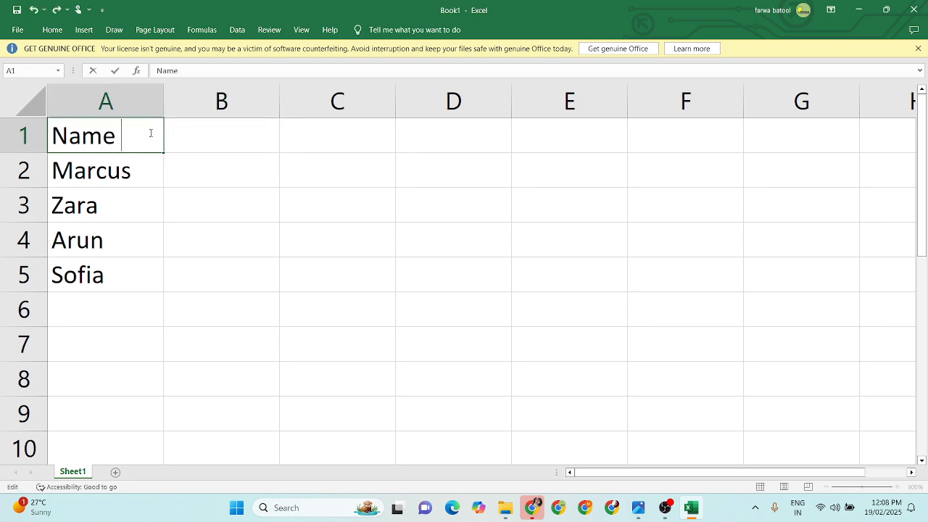
text( Student)
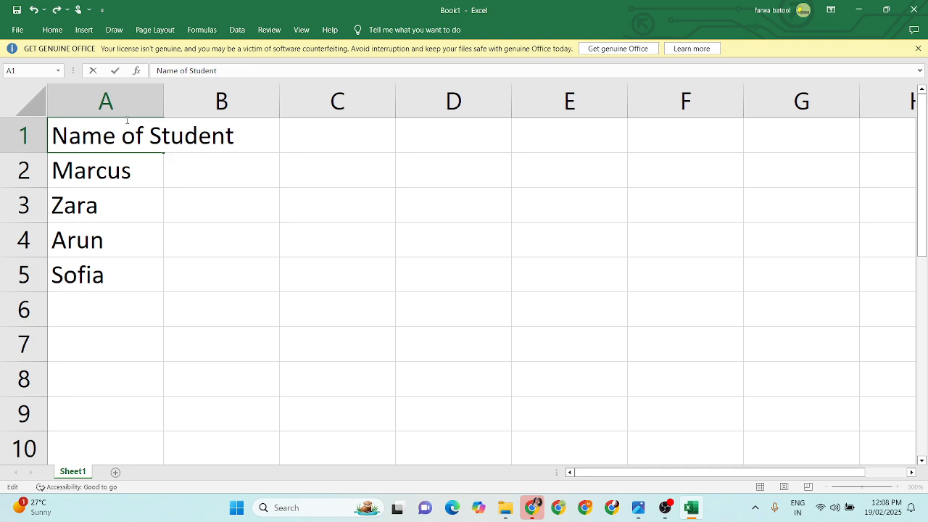
click(149, 216)
click(128, 137)
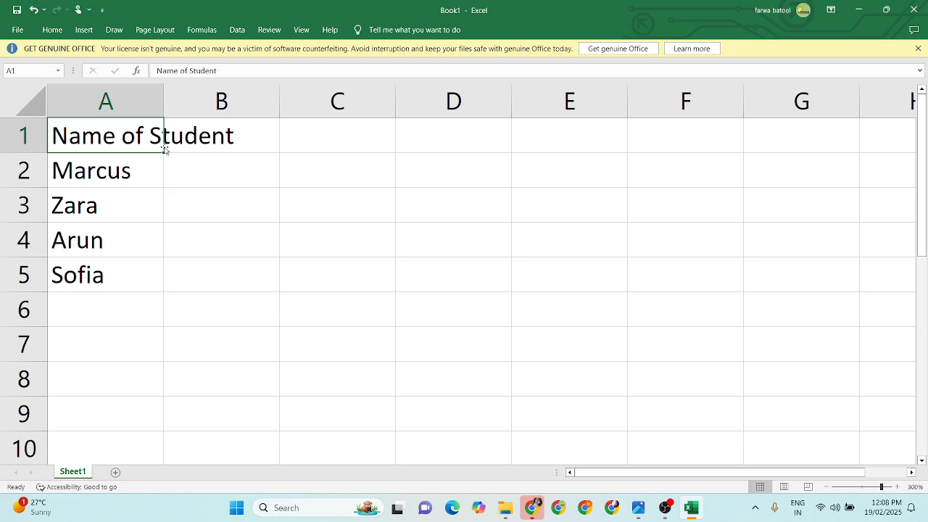
drag(163, 102, 239, 105)
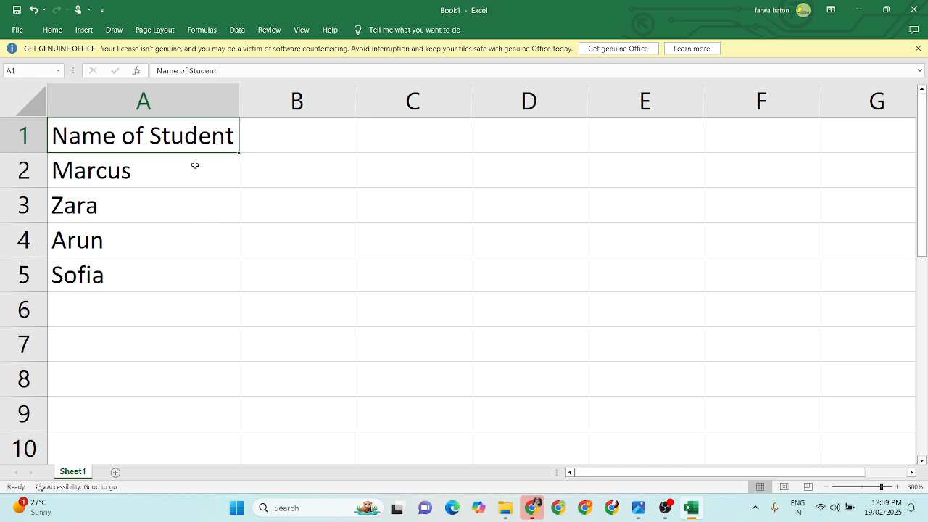
Step: Enter the heading "Number of books" in cell B1 and widen column B to fit it
drag(190, 132, 189, 272)
click(312, 134)
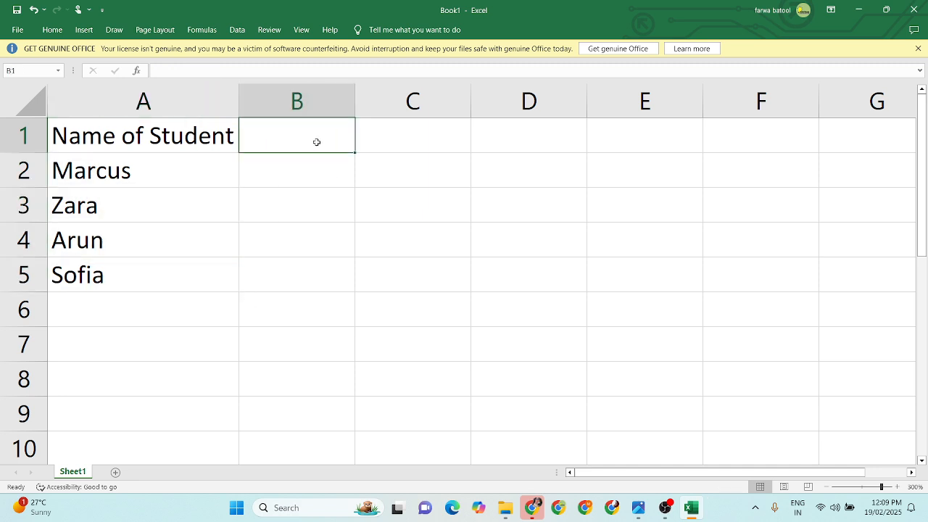
text(N)
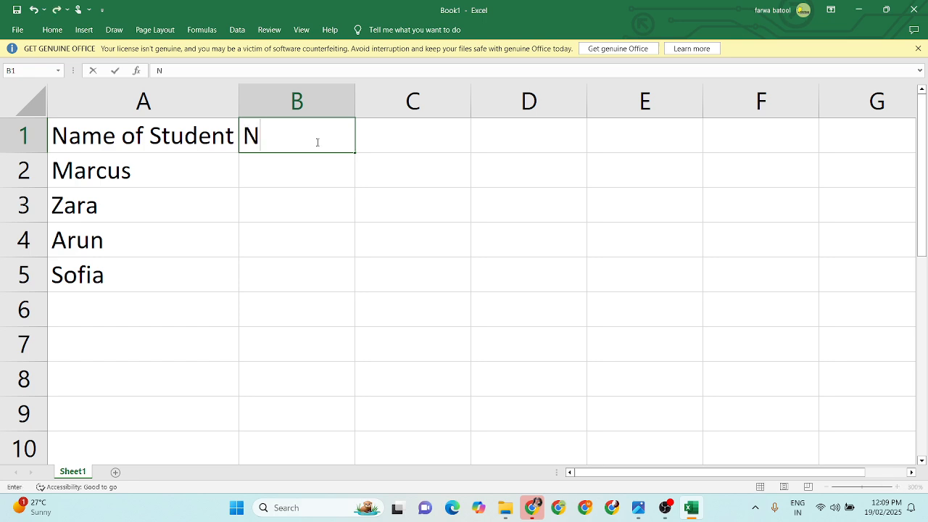
text(umber of books)
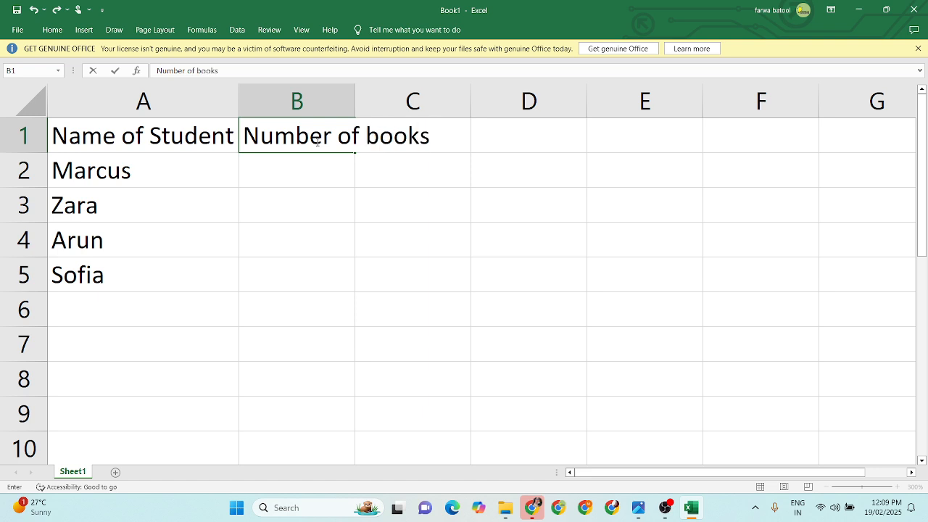
click(387, 232)
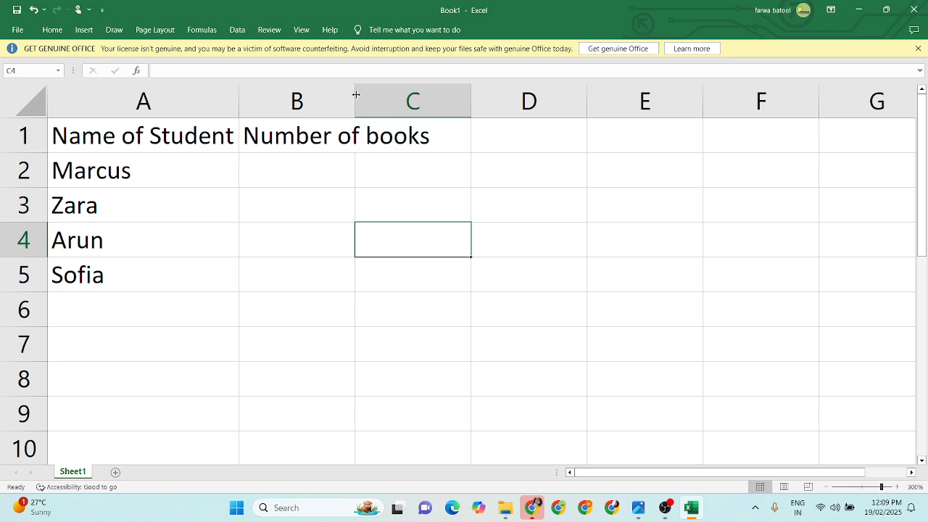
drag(356, 94, 434, 101)
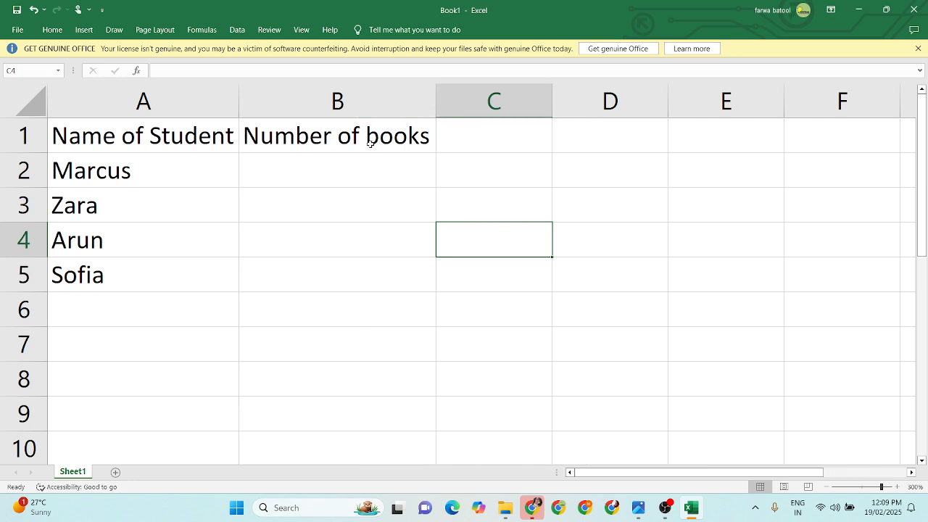
Step: Enter the book counts 18, 6, 10 and 12 in cells B2 to B5
click(330, 166)
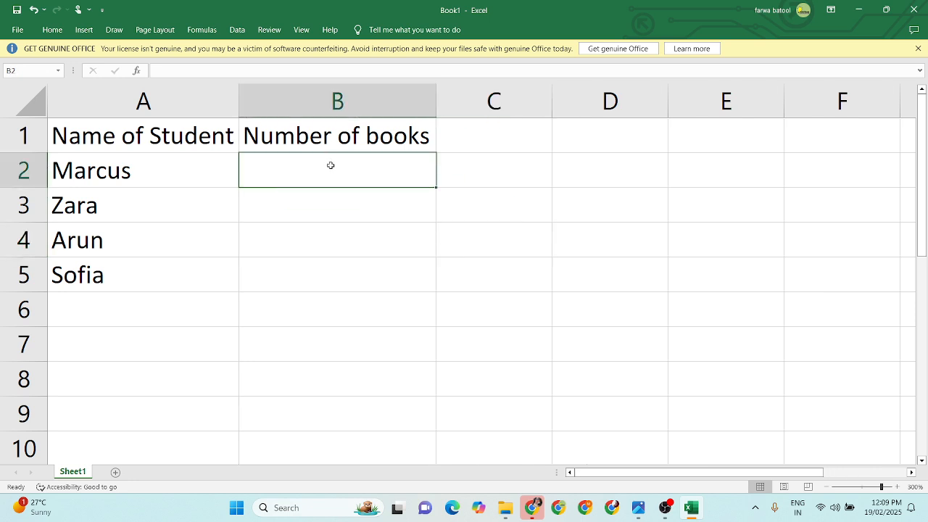
text(18)
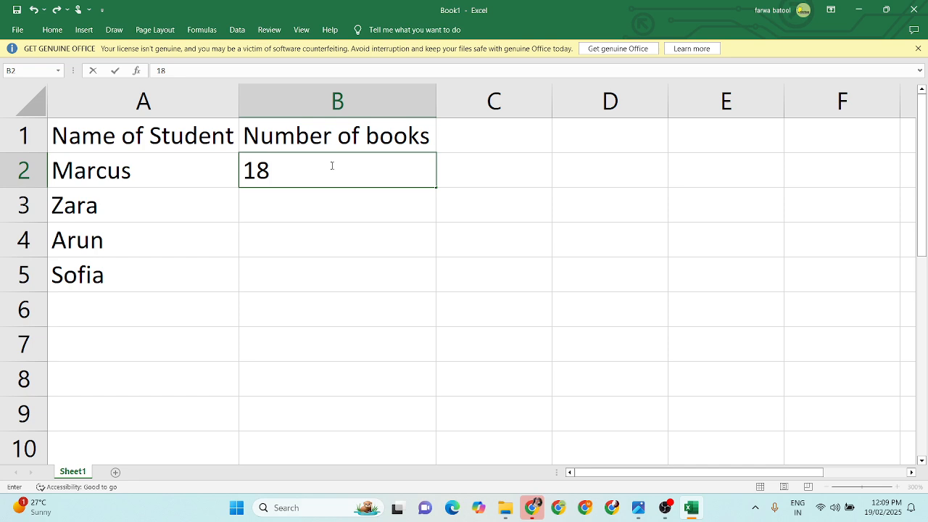
key(Return)
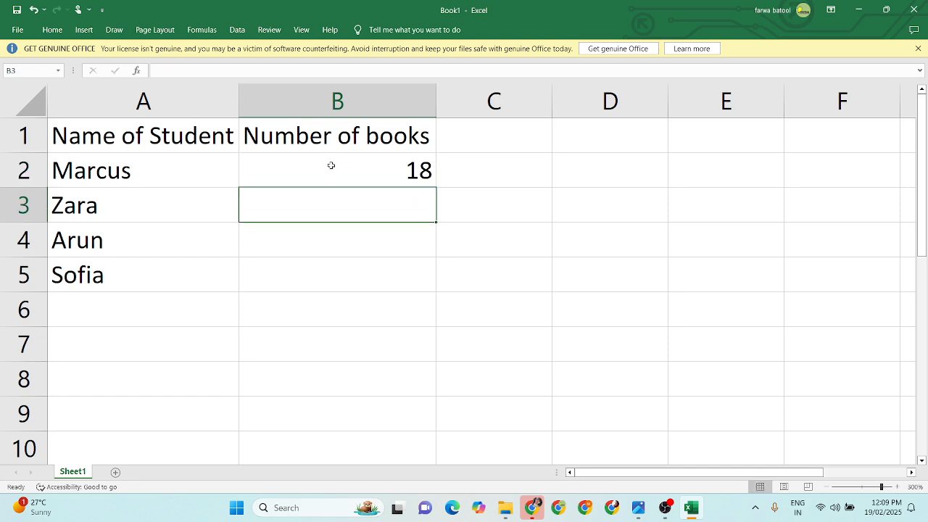
text(6)
key(Return)
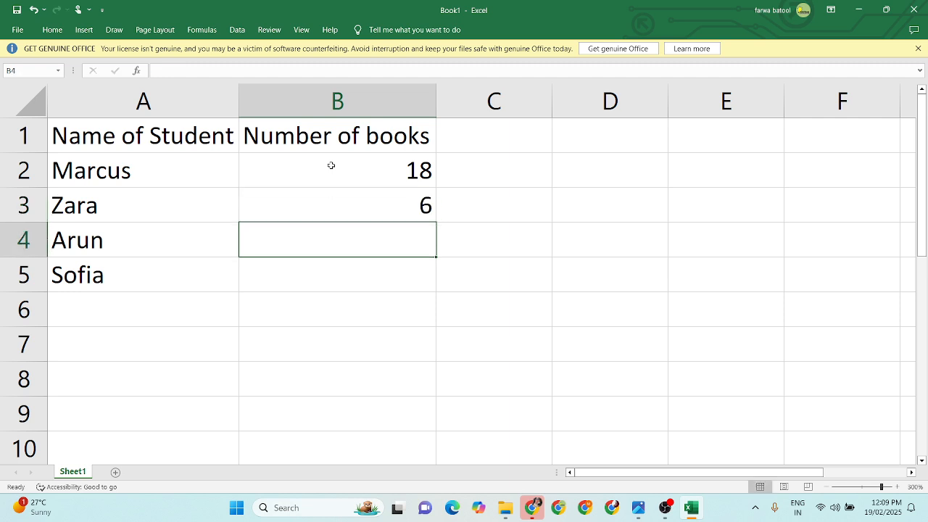
text(10)
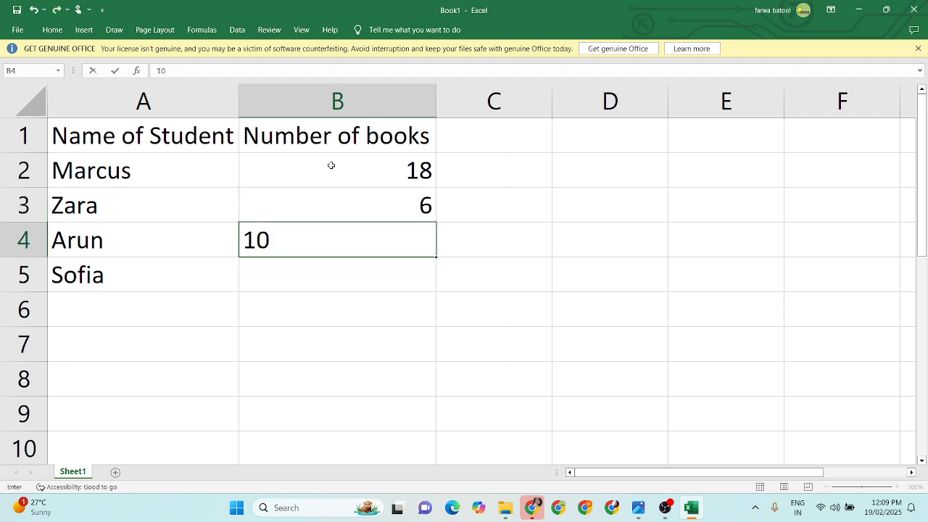
key(Return)
text(12)
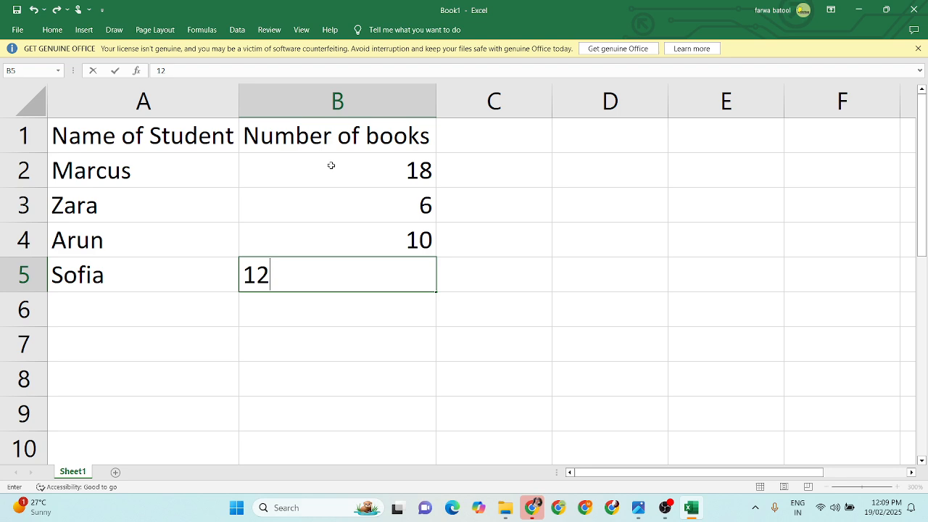
key(Return)
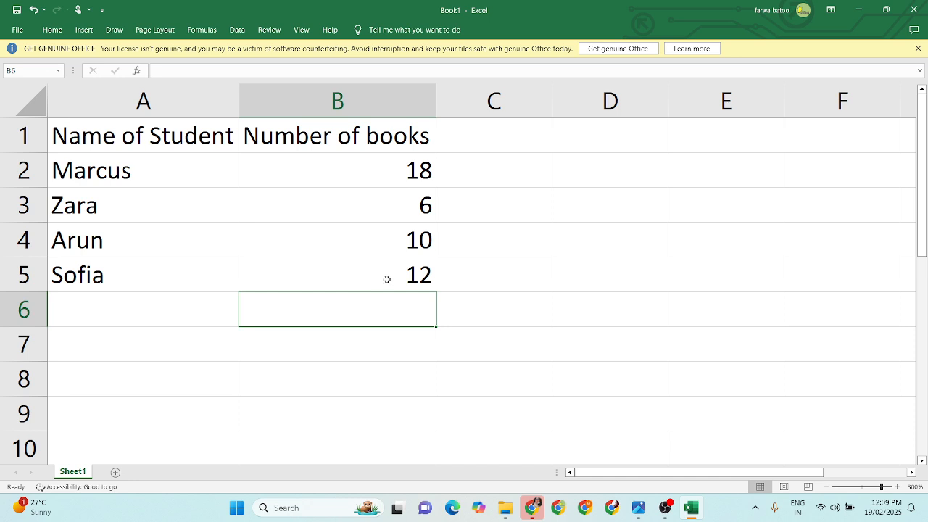
click(446, 286)
click(392, 274)
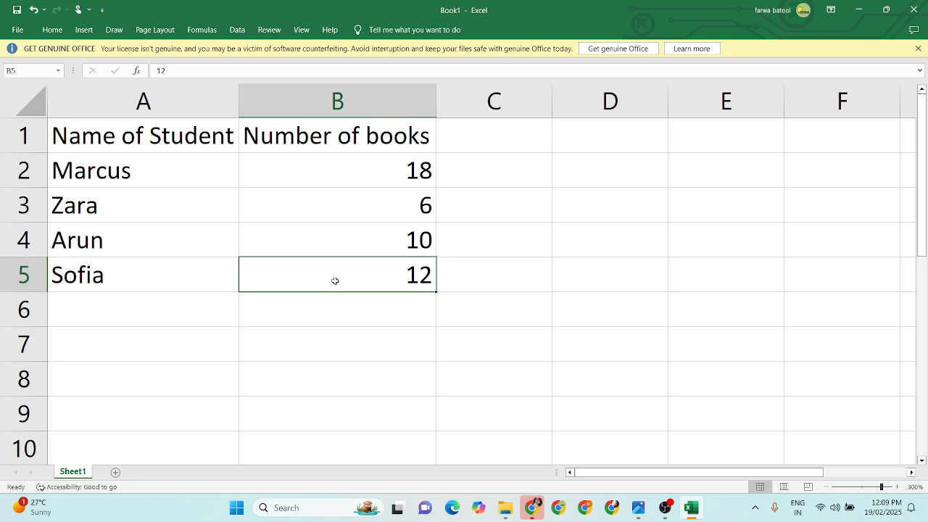
drag(335, 281, 181, 148)
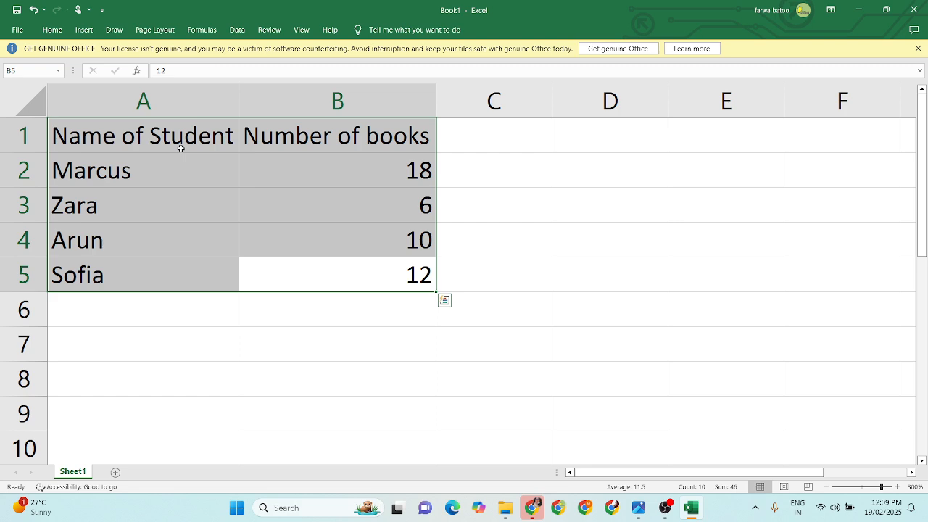
click(188, 392)
click(102, 134)
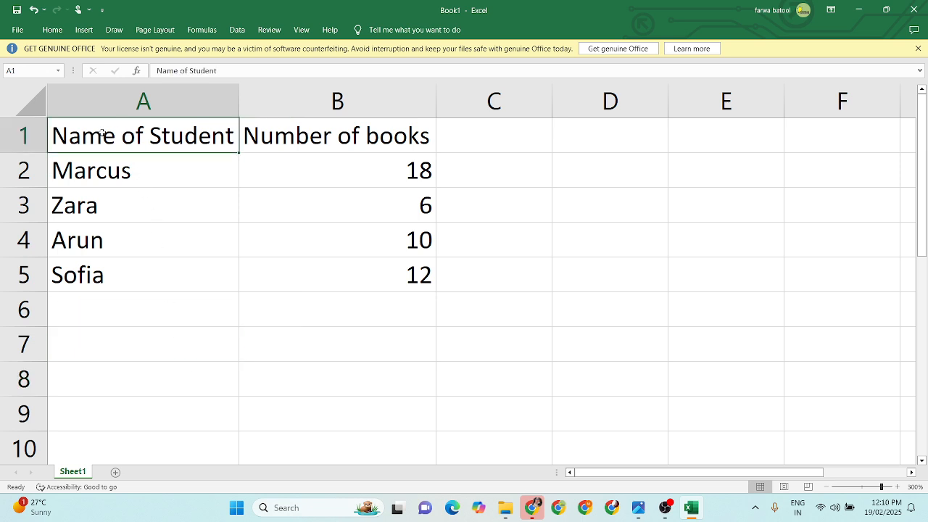
mouse_move(106, 134)
mouse_down()
mouse_move(304, 136)
mouse_move(314, 231)
mouse_move(308, 270)
mouse_up()
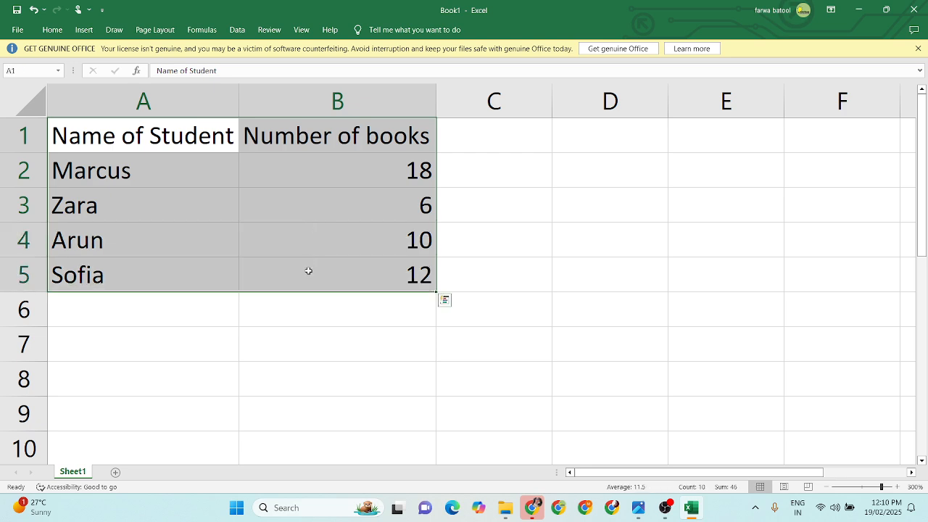
click(308, 270)
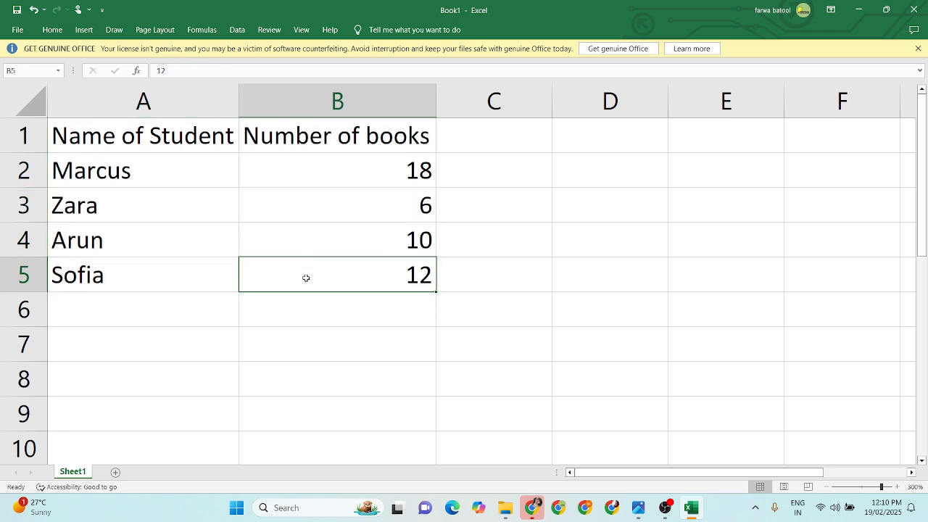
click(266, 334)
drag(127, 276, 303, 145)
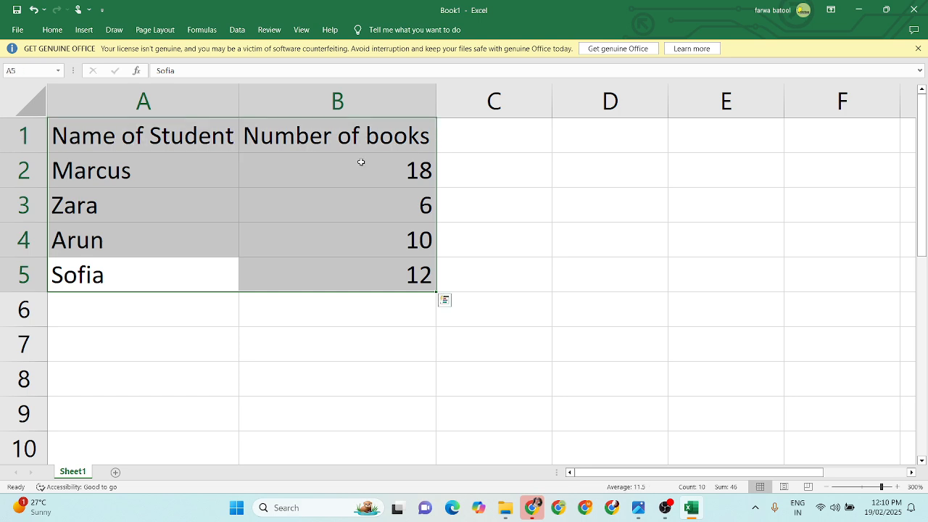
click(570, 323)
drag(530, 283, 174, 136)
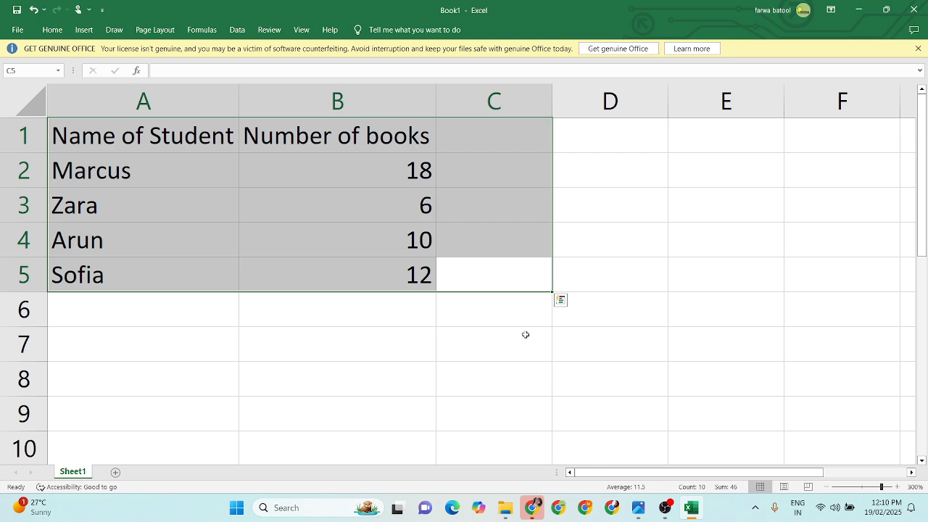
Step: Insert a 2-D Clustered Column chart from the student and book data in cells A1 to B5
drag(371, 282, 187, 140)
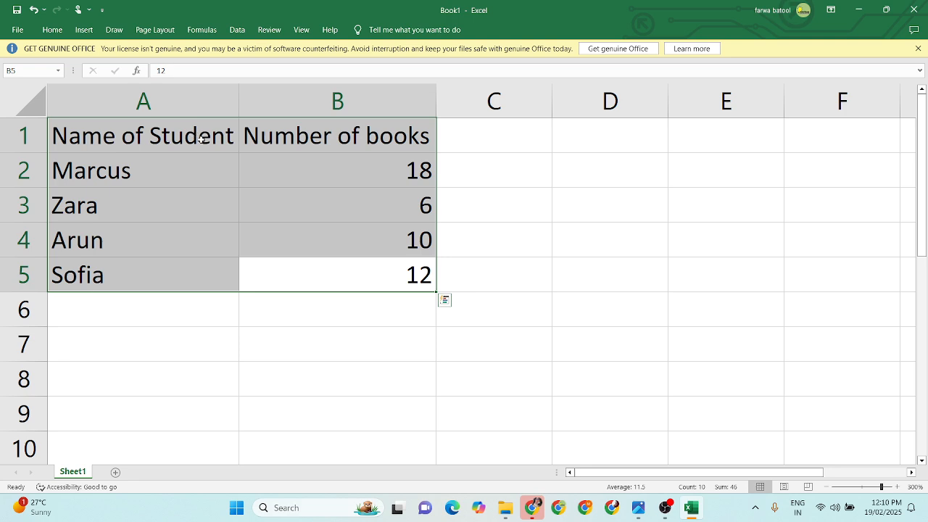
click(84, 31)
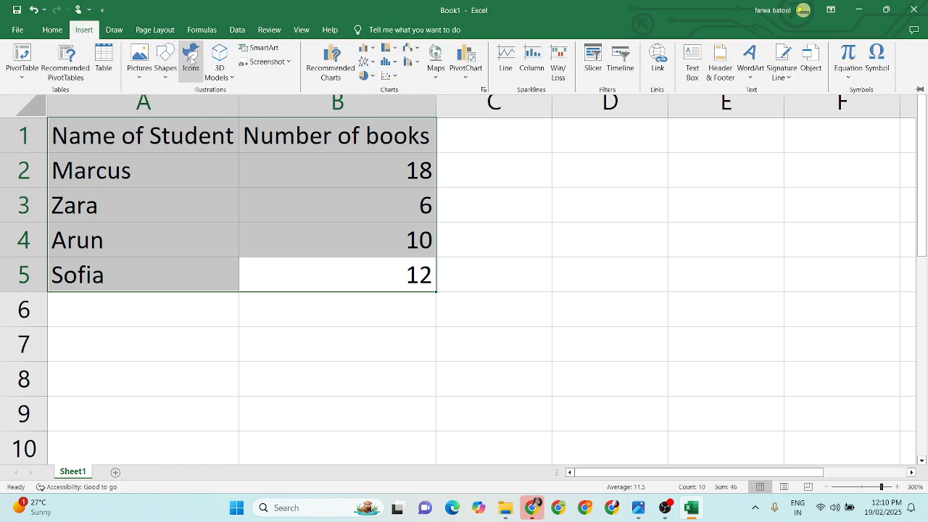
click(373, 49)
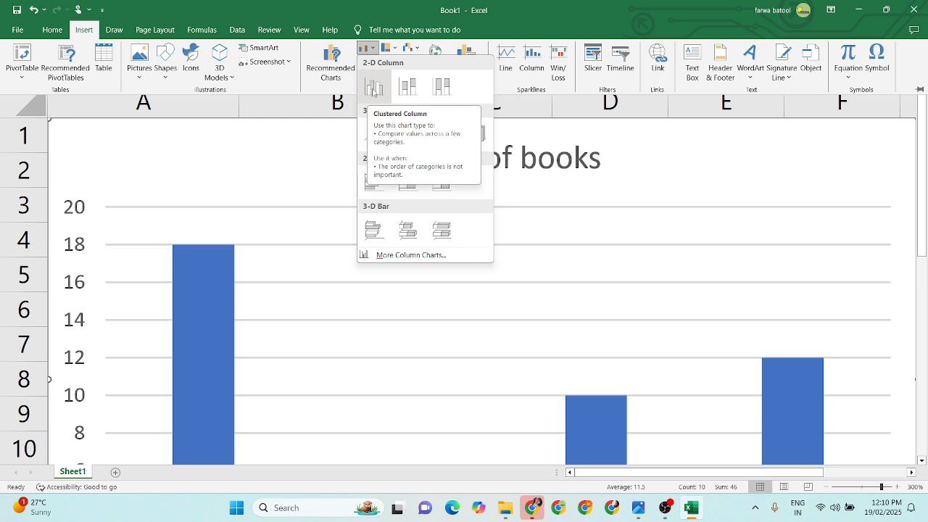
click(373, 89)
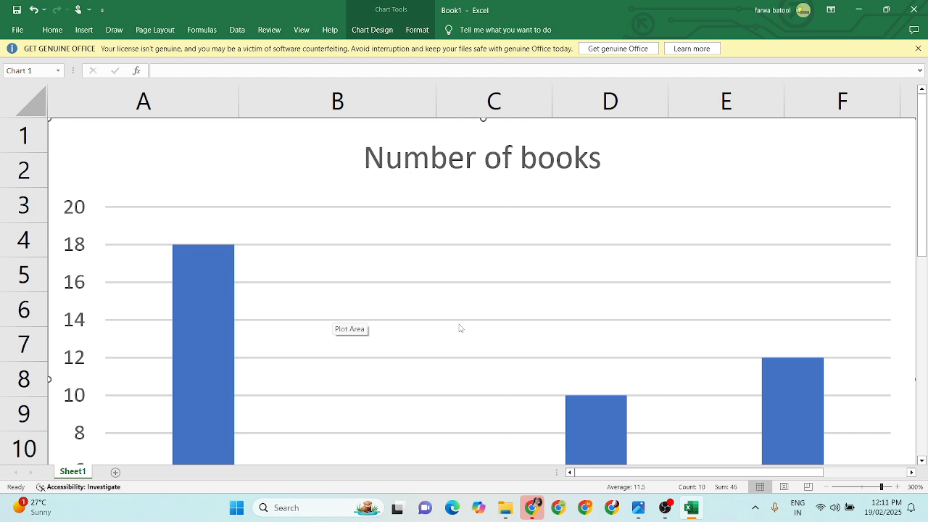
Step: Move the chart off the data into the empty area beside the table, spanning about columns C to J
click(826, 487)
click(826, 487)
click(826, 487)
click(826, 488)
click(826, 487)
click(825, 488)
click(826, 487)
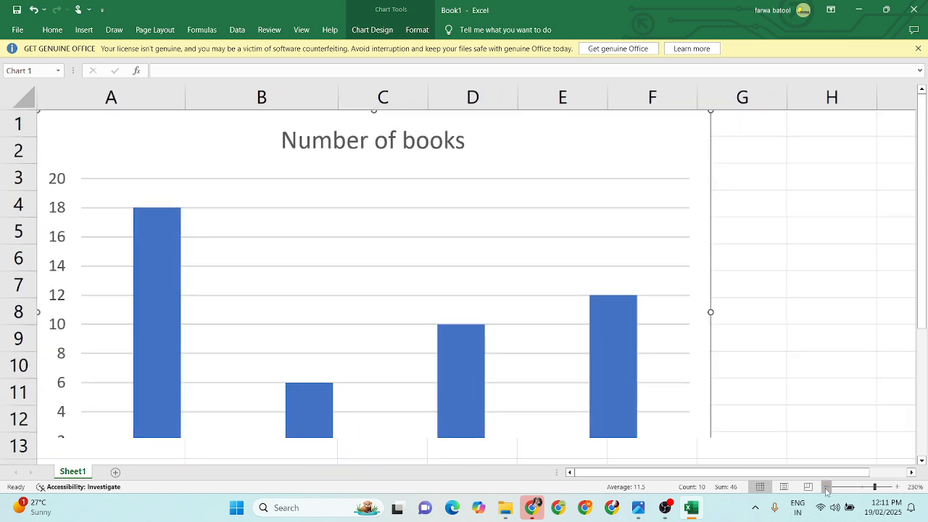
click(825, 487)
click(826, 488)
click(826, 487)
click(825, 487)
click(826, 487)
click(825, 487)
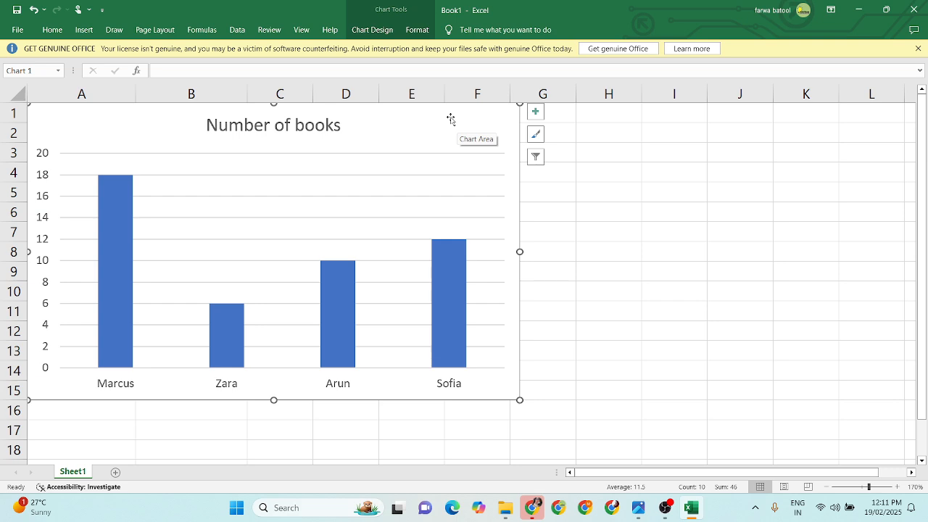
drag(451, 119, 719, 136)
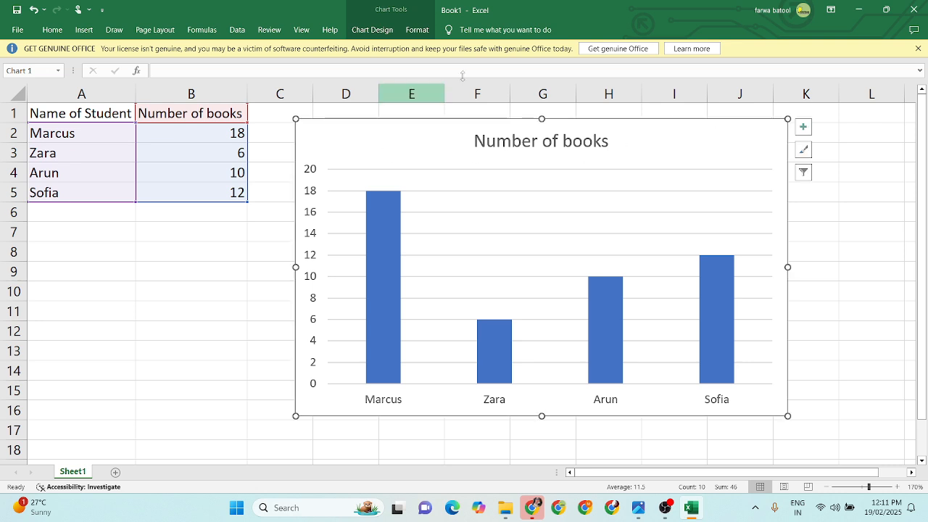
click(804, 290)
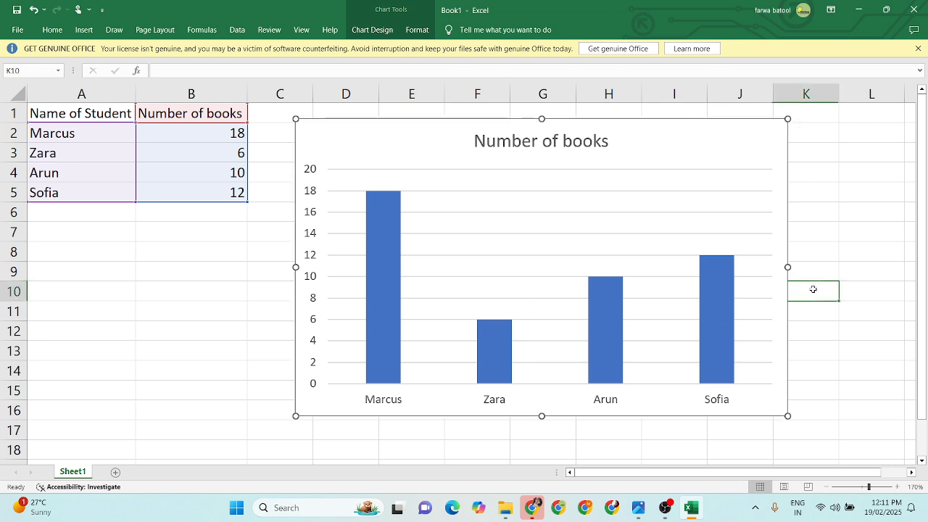
drag(667, 144, 652, 138)
click(134, 267)
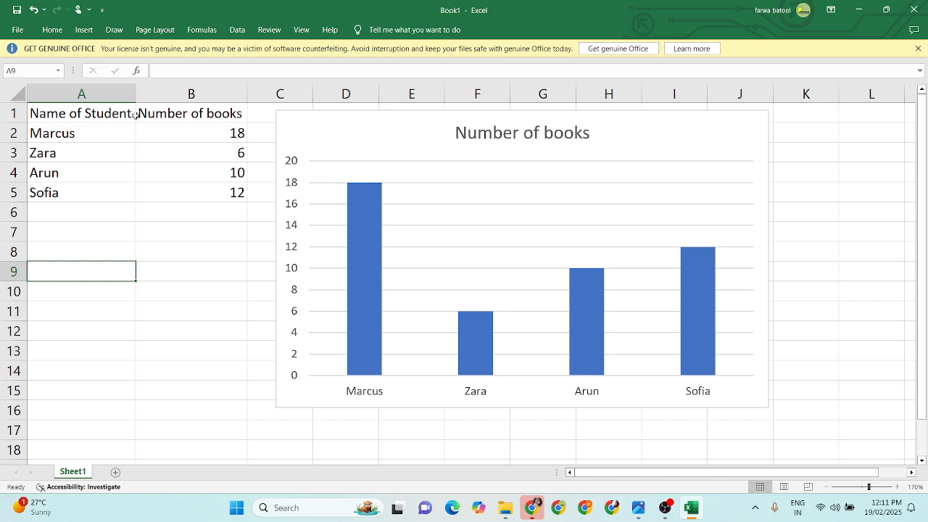
Step: Examine the chart's horizontal axis names, the vertical axis scale and the height of each student's bar
click(369, 397)
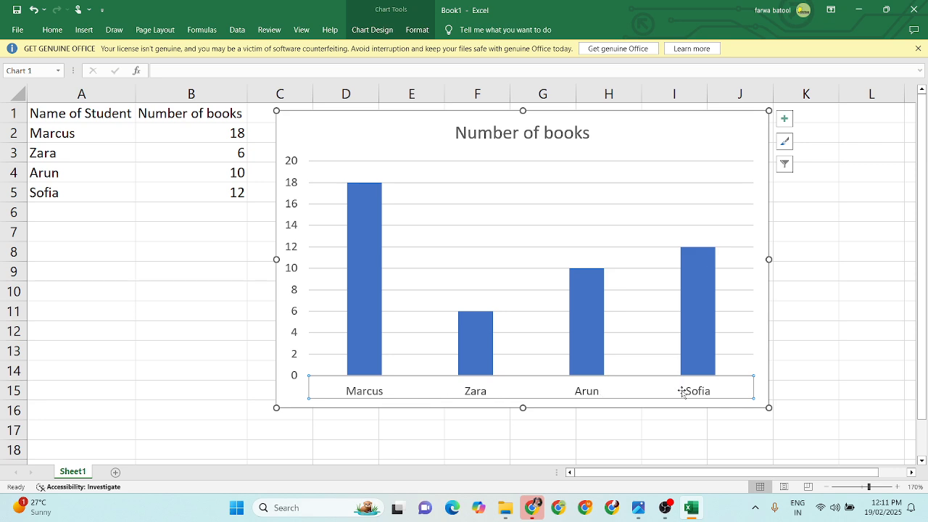
click(296, 376)
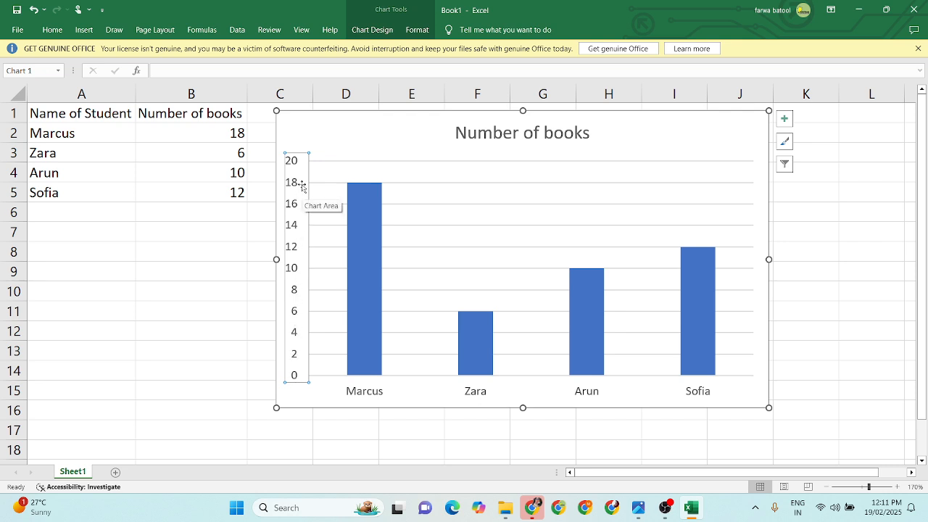
click(360, 183)
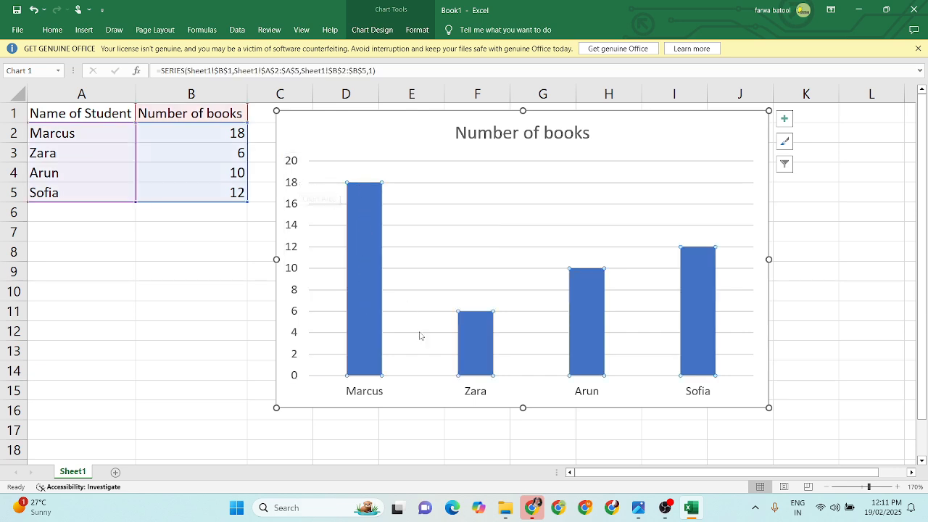
mouse_move(475, 347)
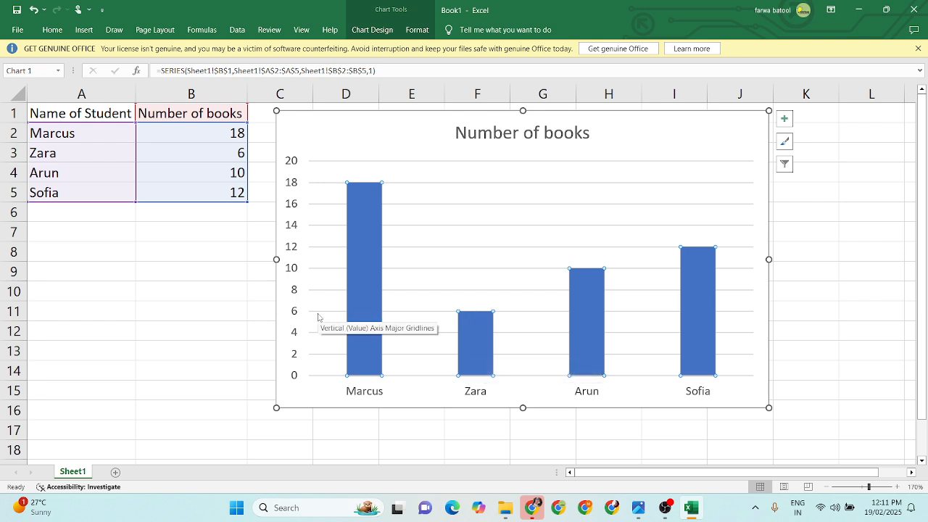
mouse_move(590, 309)
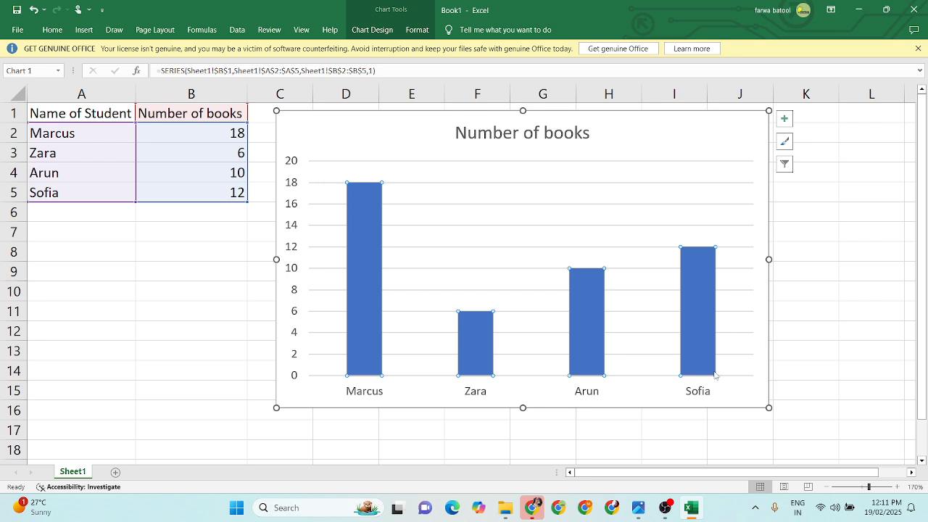
mouse_move(693, 305)
Step: Shift the whole chart slightly down and to the right, keeping it beside the table
drag(638, 141, 647, 151)
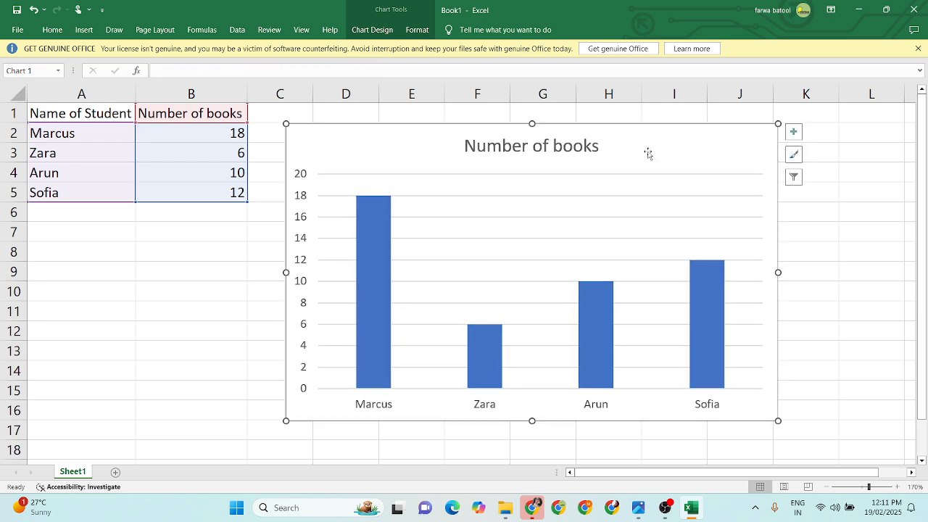